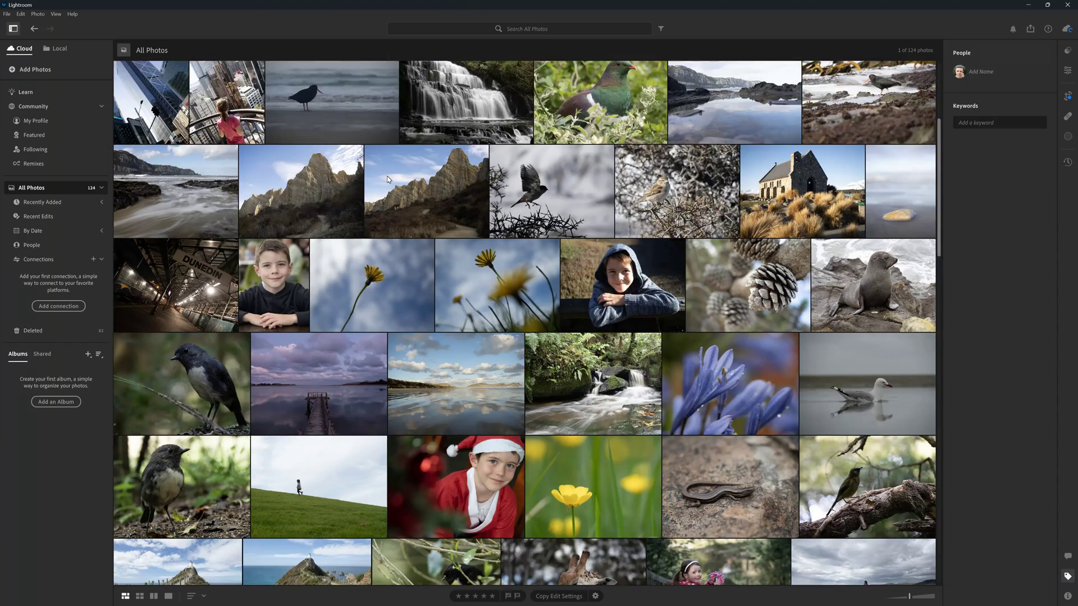
scroll(387, 179, down, 10)
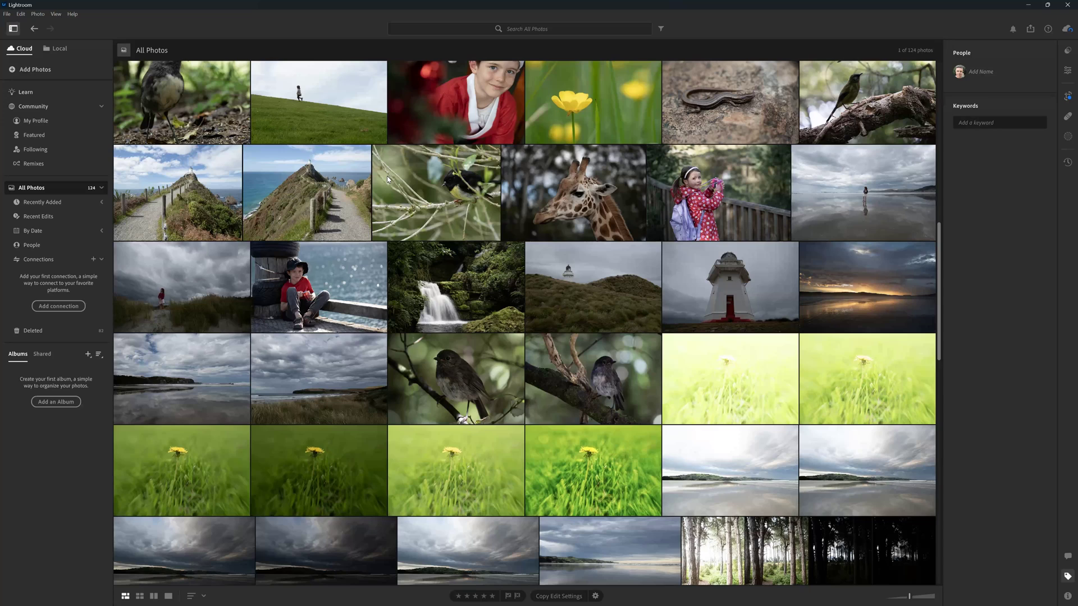
Open the waterfall photo on its own in Loupe view
double_click(483, 279)
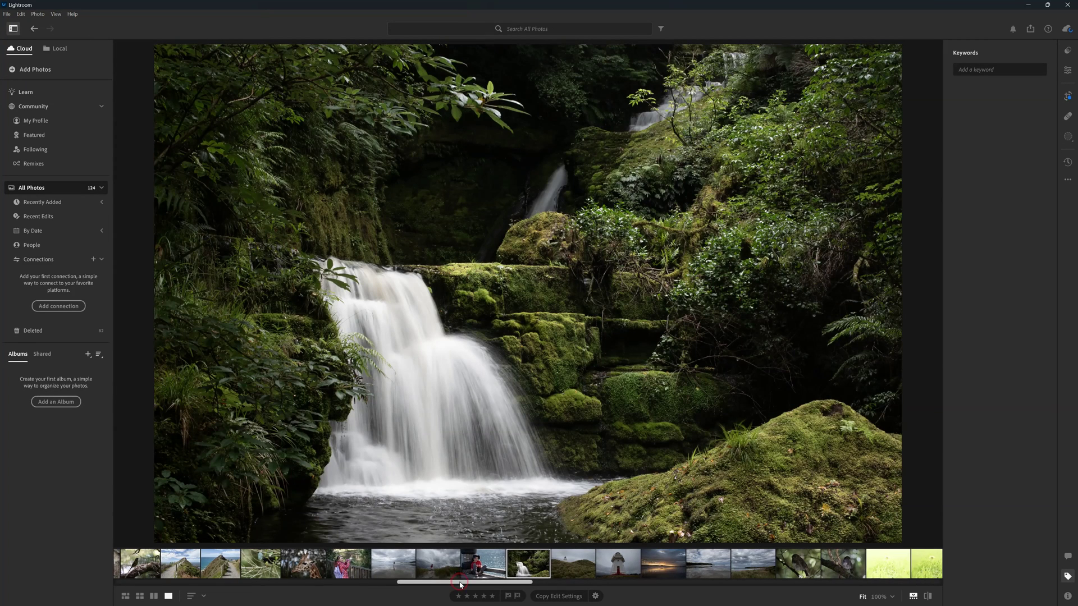
Browse the filmstrip, rating the bird photo three stars and ending on the snowy mountain
drag(461, 582, 503, 582)
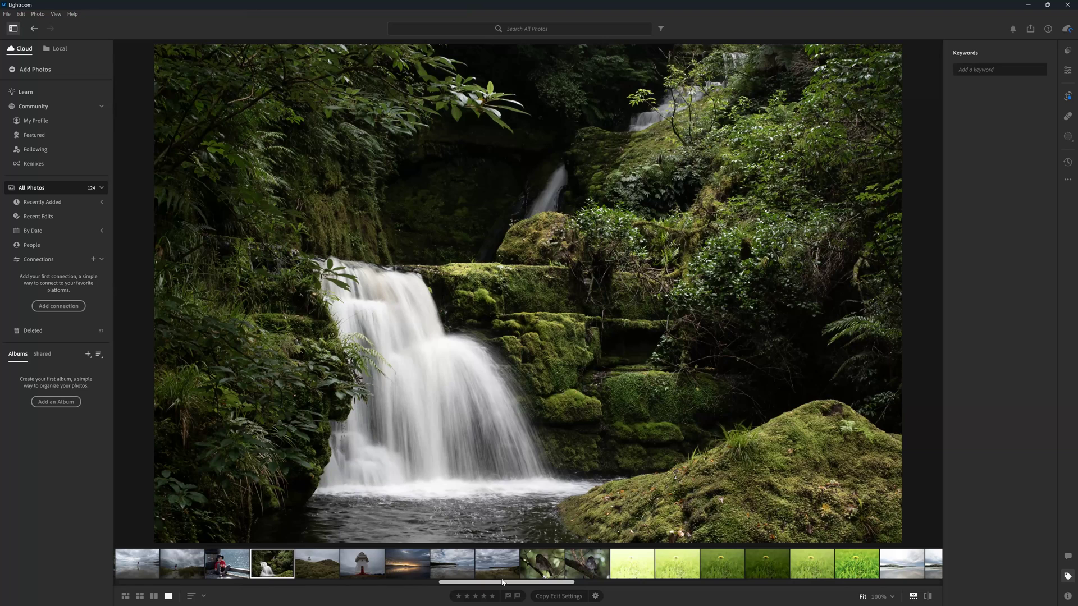
click(547, 563)
click(475, 596)
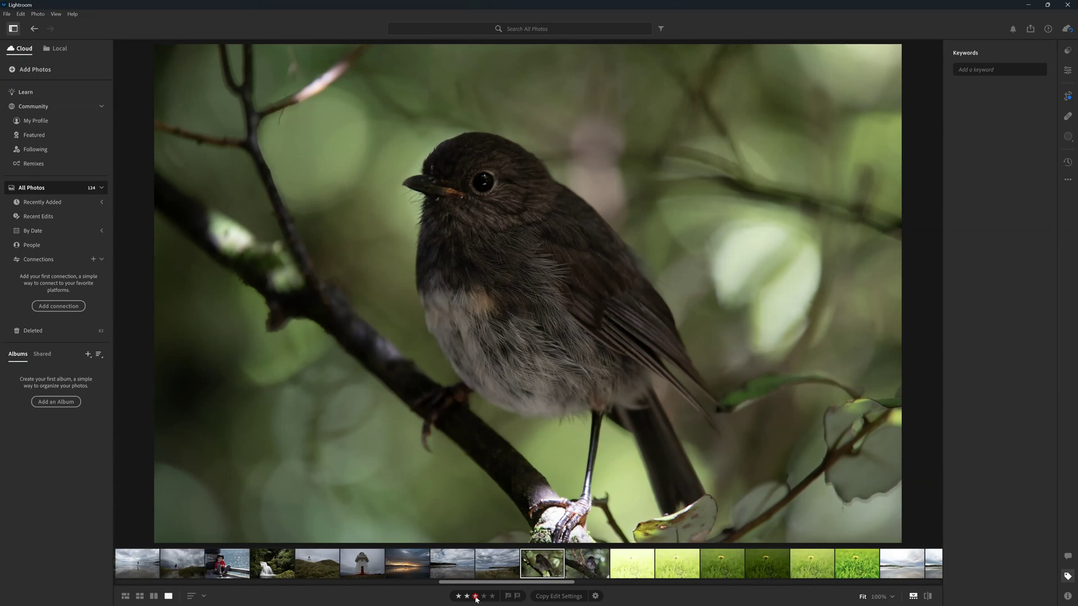
drag(489, 583, 661, 591)
click(577, 570)
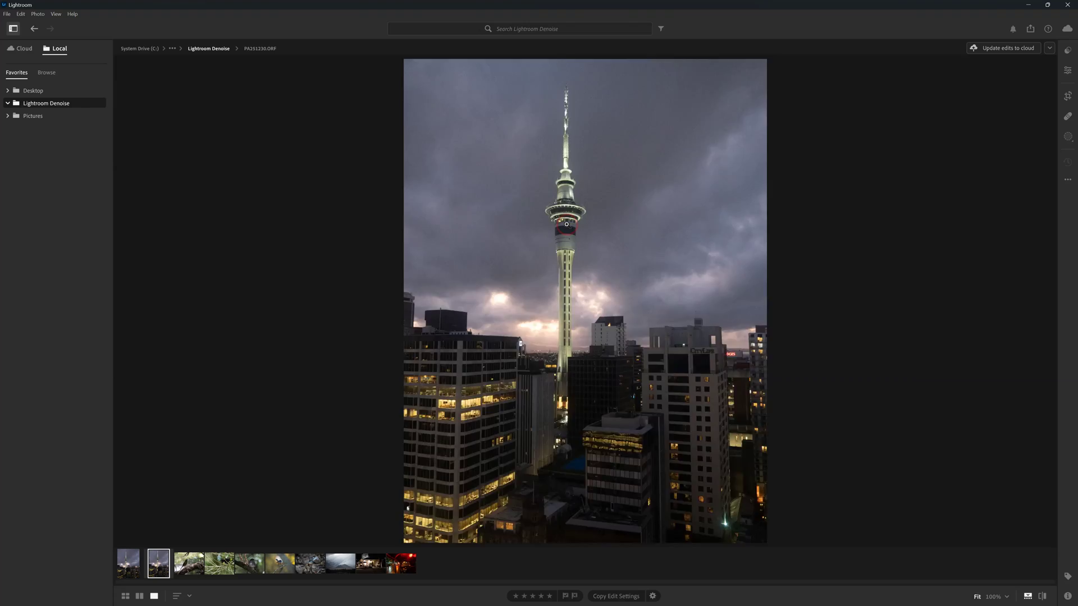
Zoom the tower photo to 100% and run Enhance with Denoise amount 81
click(556, 250)
right_click(548, 256)
click(574, 376)
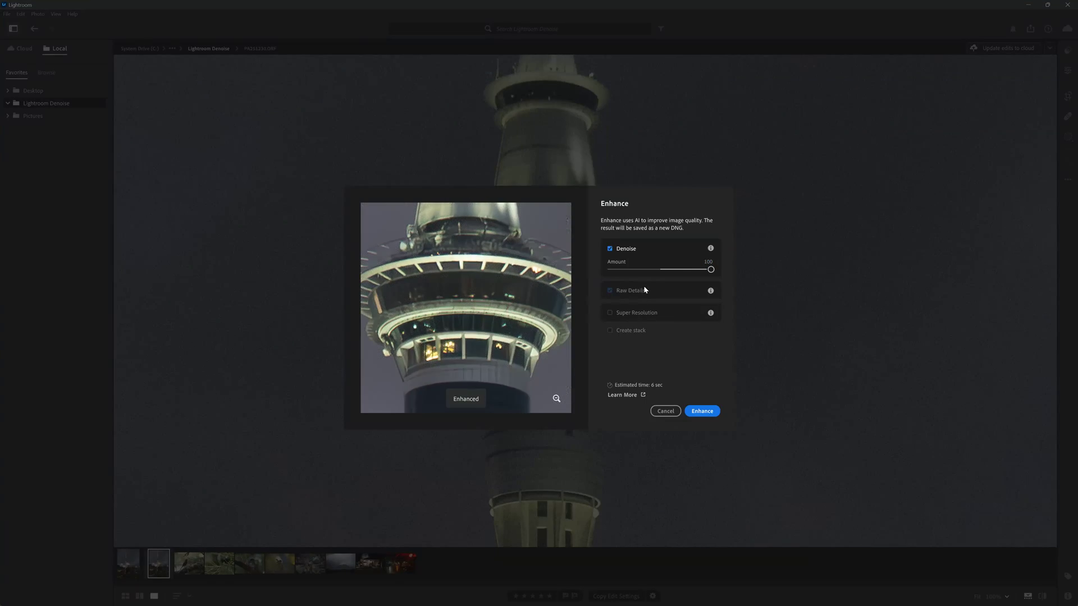
mouse_move(662, 269)
mouse_down()
mouse_move(679, 273)
mouse_move(658, 280)
mouse_up()
drag(693, 275, 695, 276)
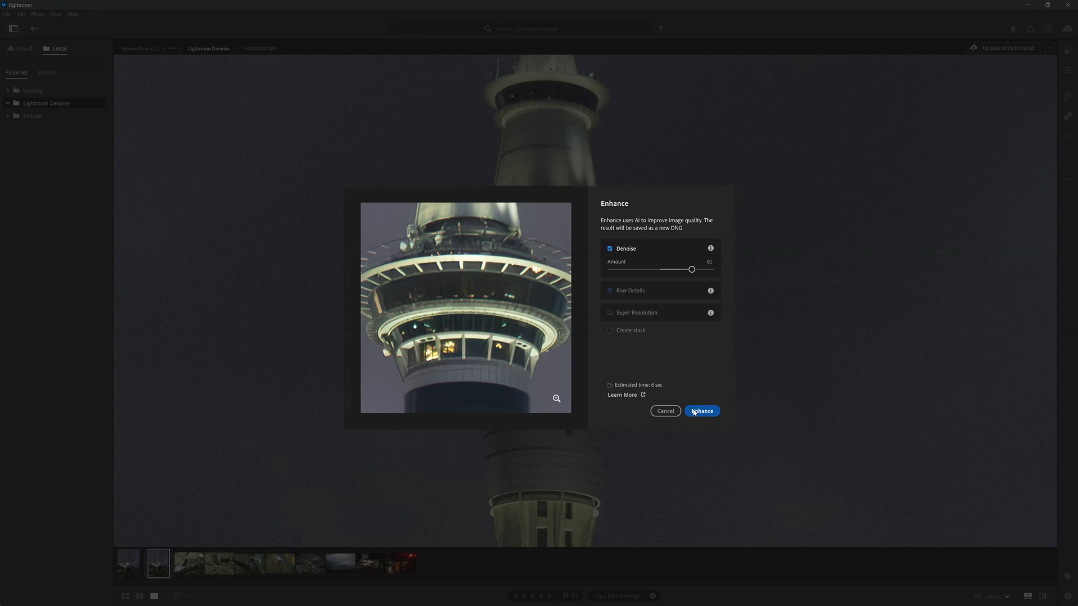
click(695, 411)
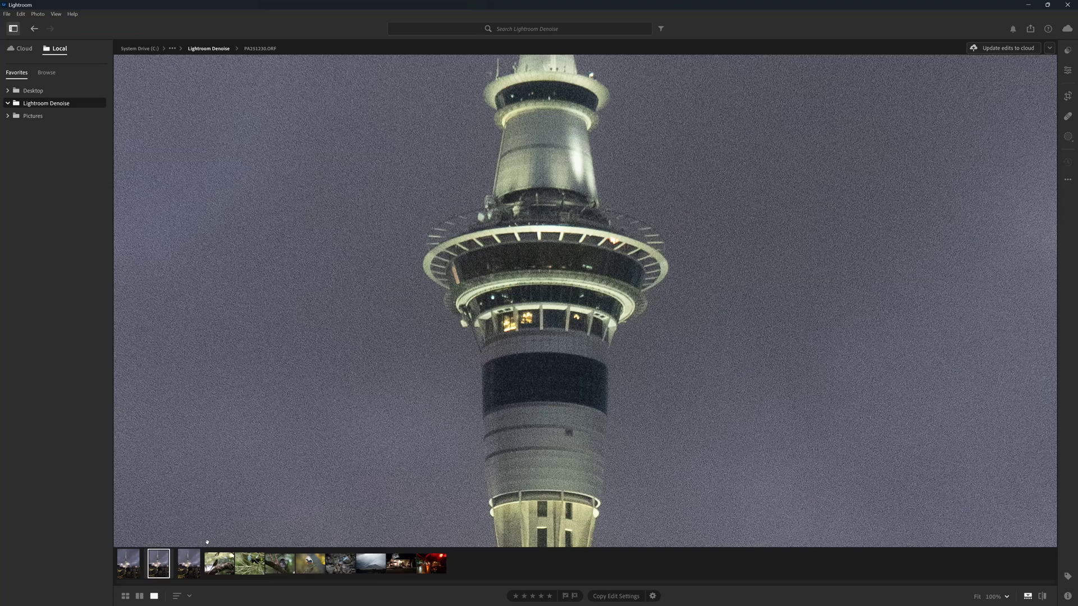
Compare PA251230-Enhanced-NR.dng against the noisy original, ending on the denoised copy
click(201, 564)
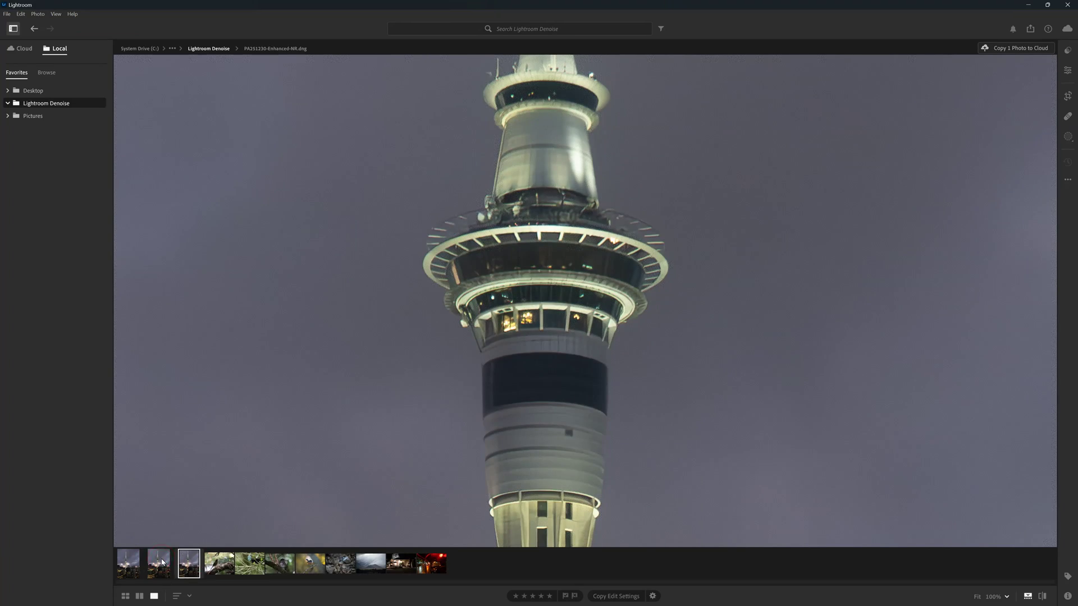
click(162, 562)
click(190, 560)
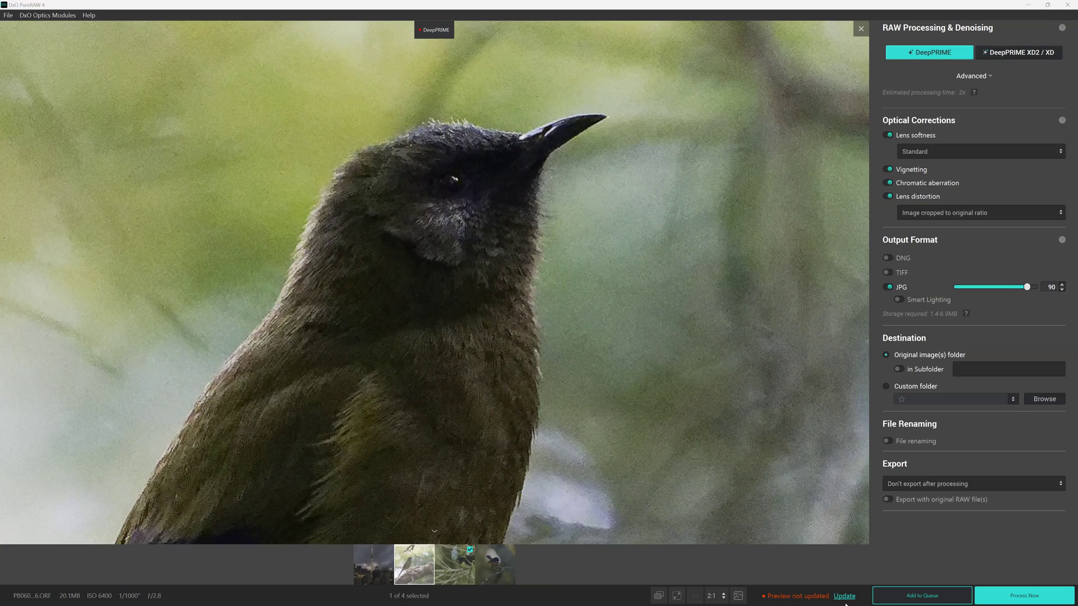
Render the bird preview, split it against the RAW, and re-render with DeepPRIME XD2 / XD
click(844, 598)
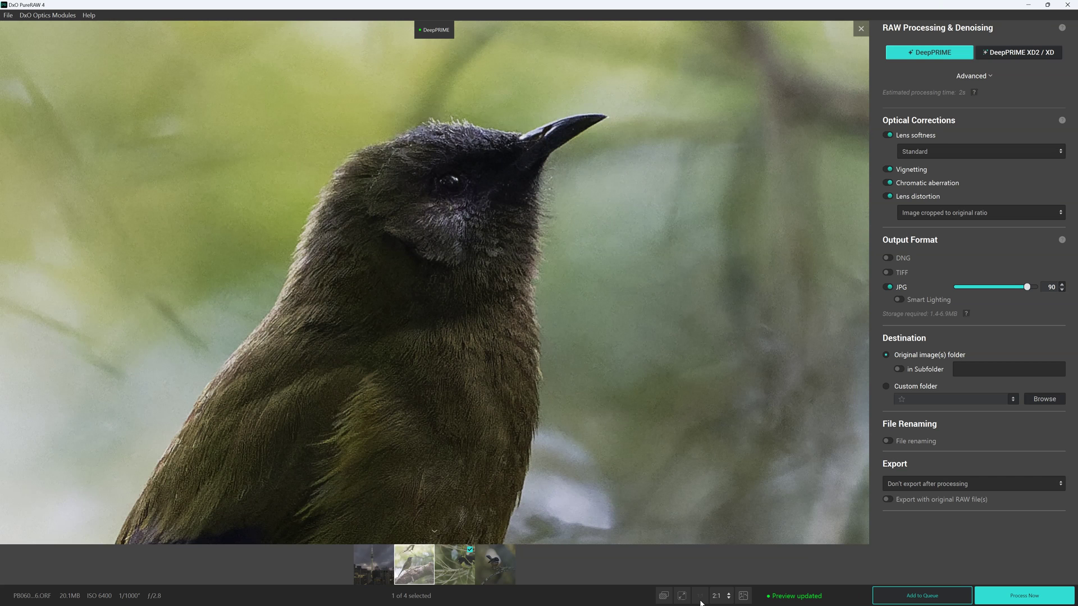
click(744, 597)
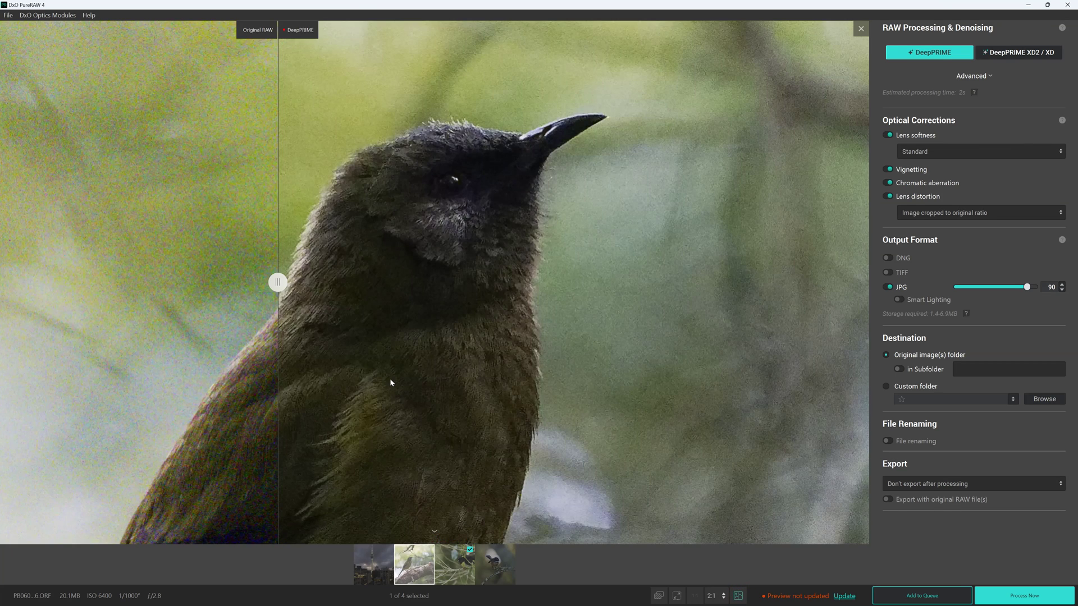
drag(278, 285, 202, 285)
click(1008, 52)
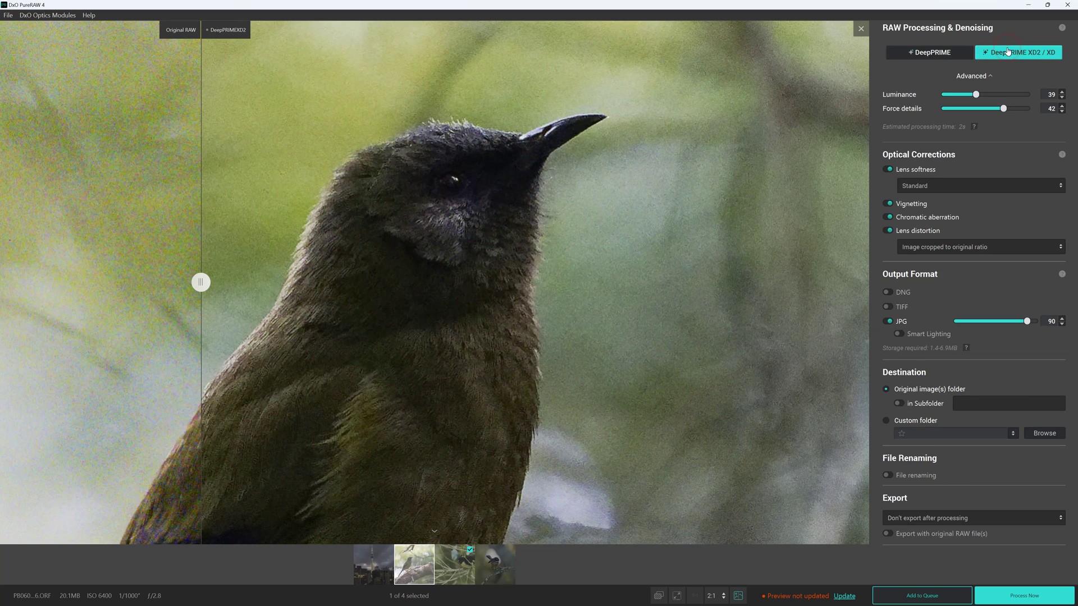
click(838, 599)
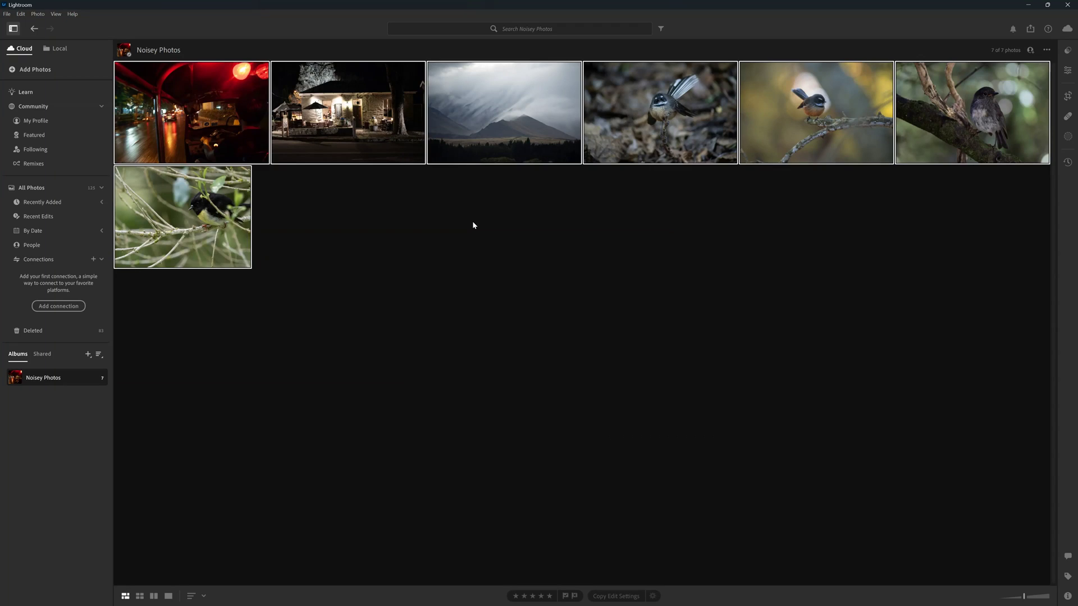
Run Enhance on all seven Noisey Photos images with Denoise amount 80
right_click(179, 115)
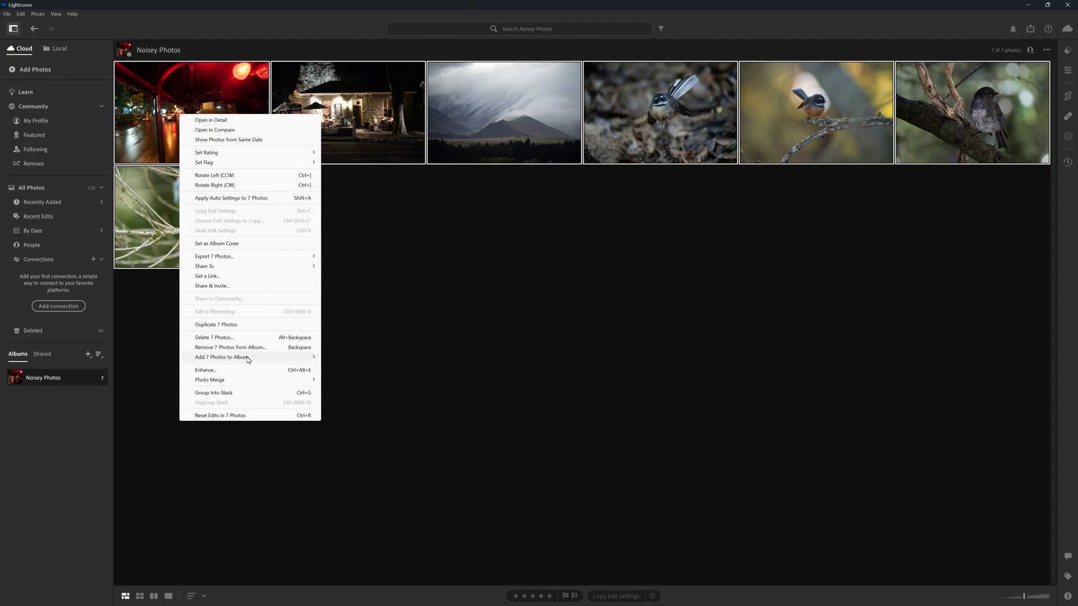
click(242, 371)
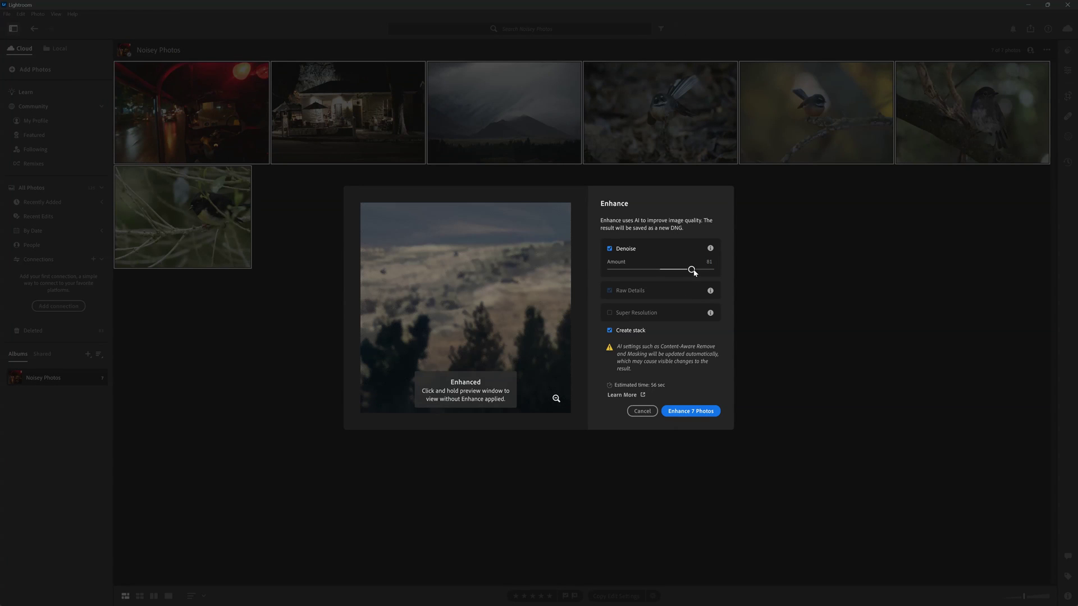
mouse_move(692, 272)
mouse_down()
mouse_move(614, 272)
mouse_move(697, 272)
mouse_up()
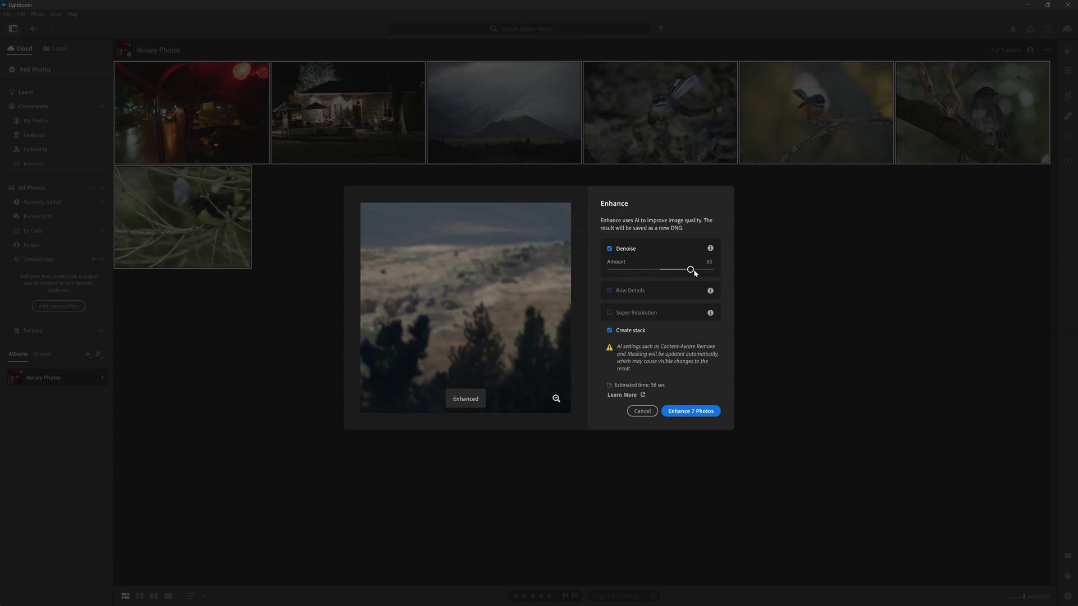
click(690, 411)
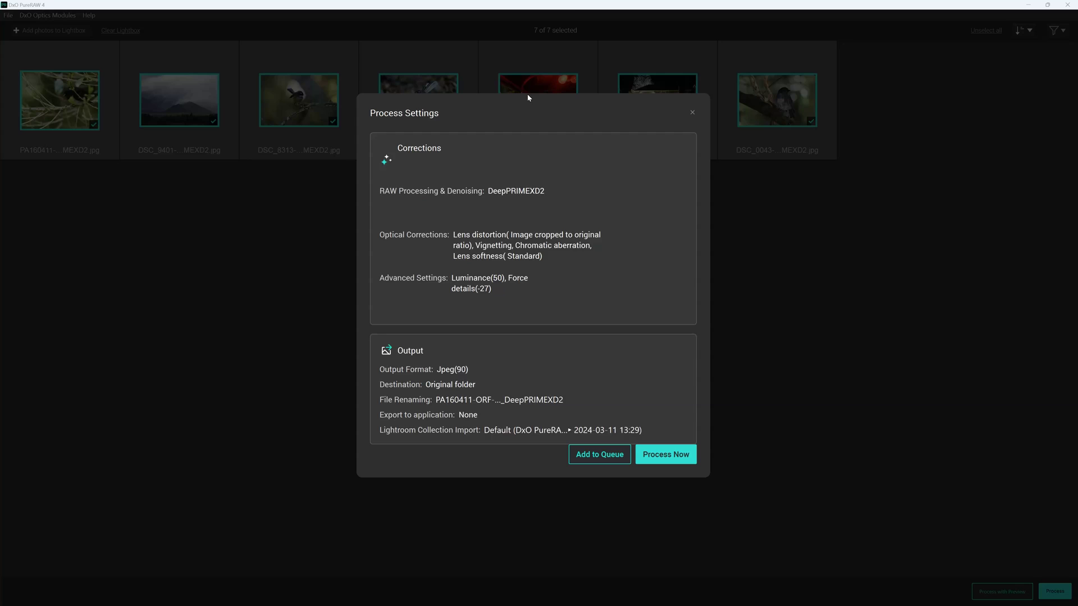
Switch corrections to DeepPRIME, process the seven photos, and show the queue
click(676, 149)
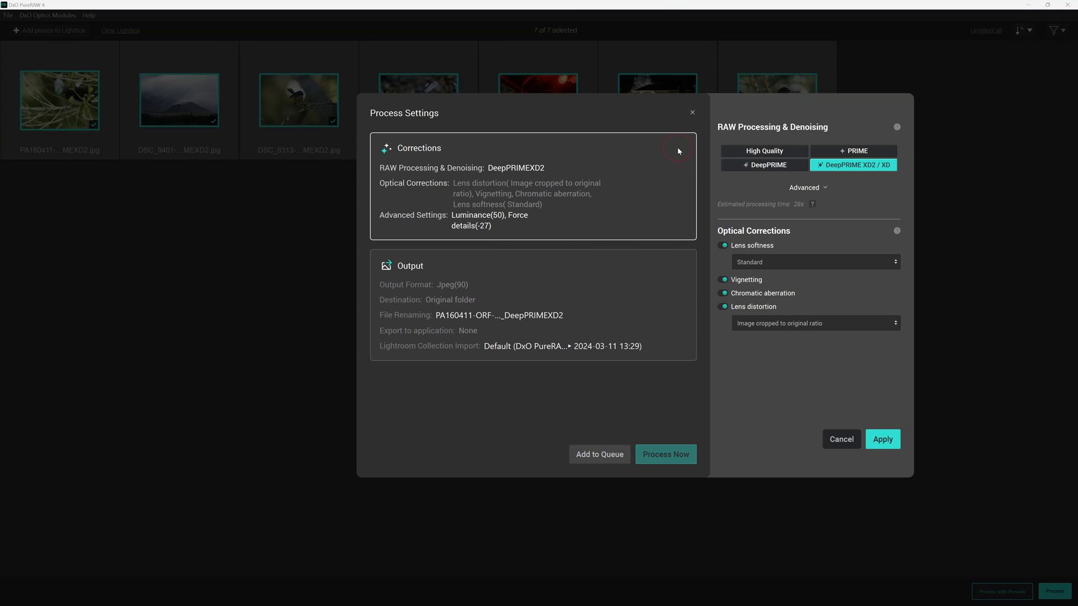
click(769, 166)
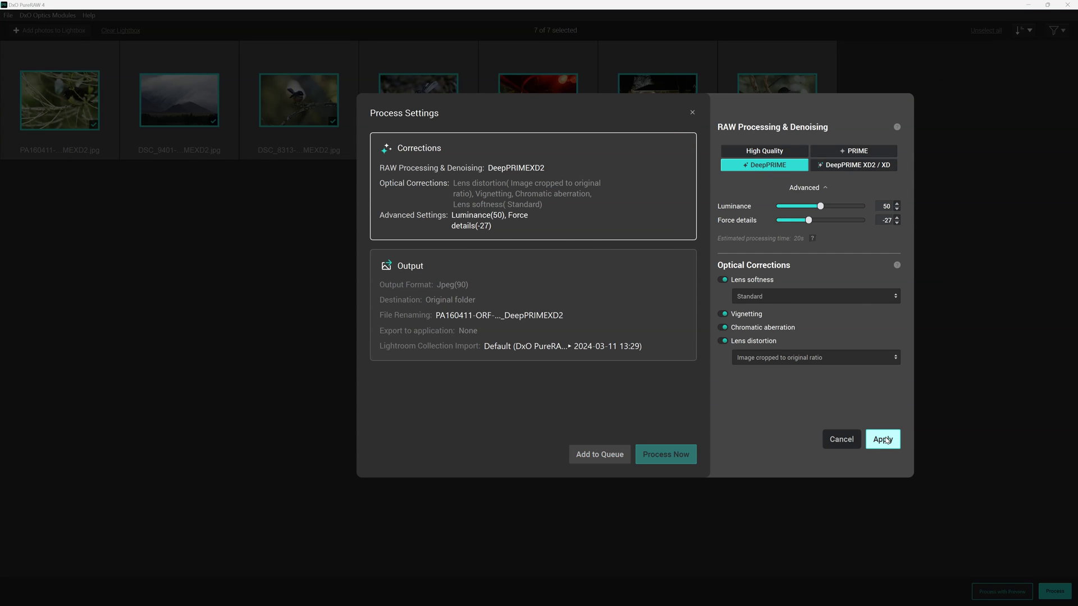
click(884, 439)
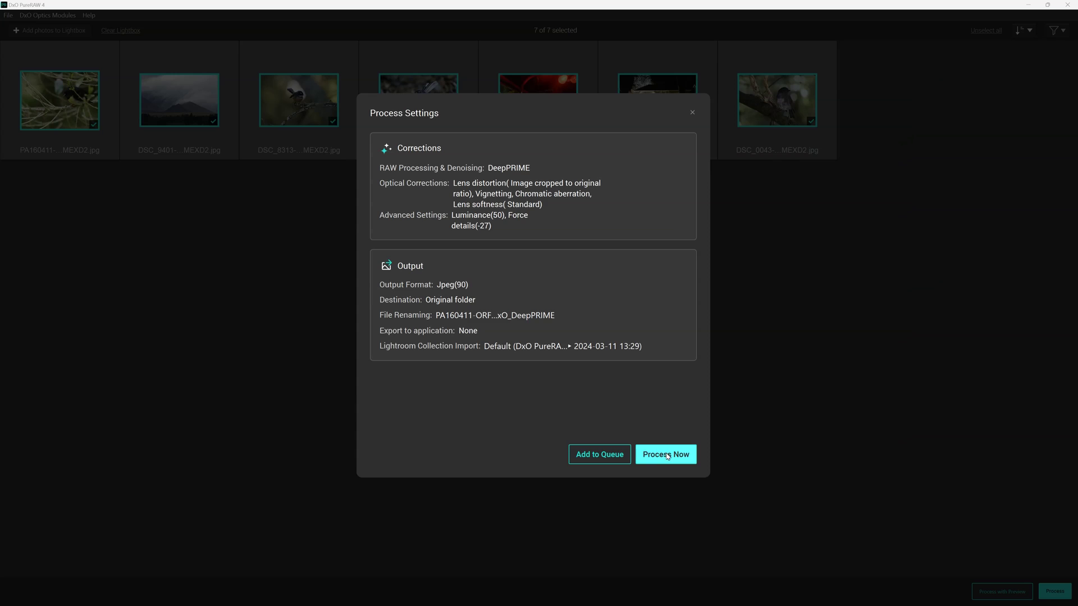
click(666, 455)
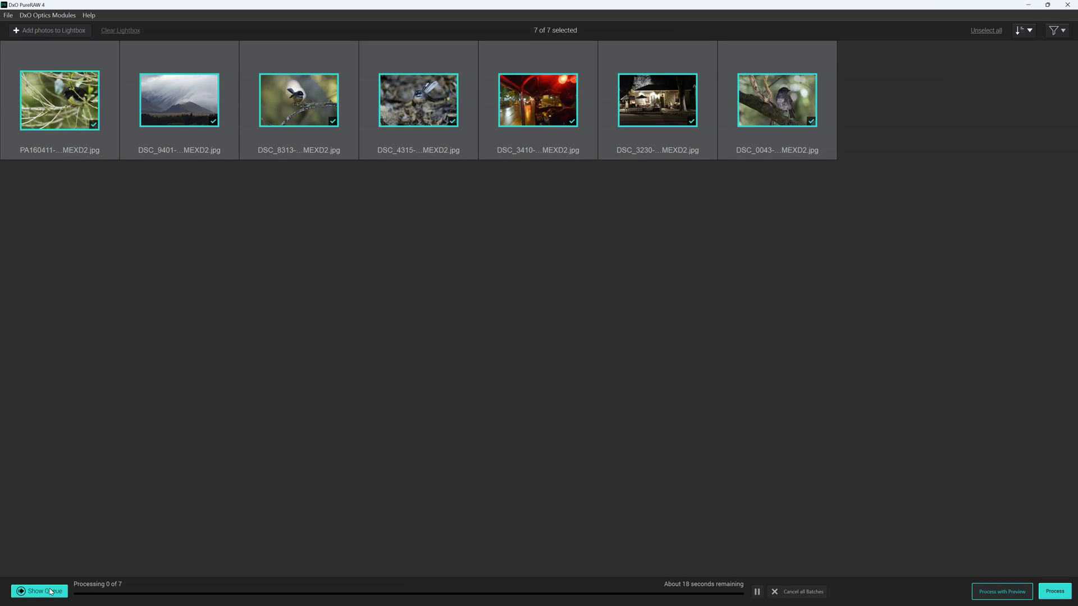
click(50, 591)
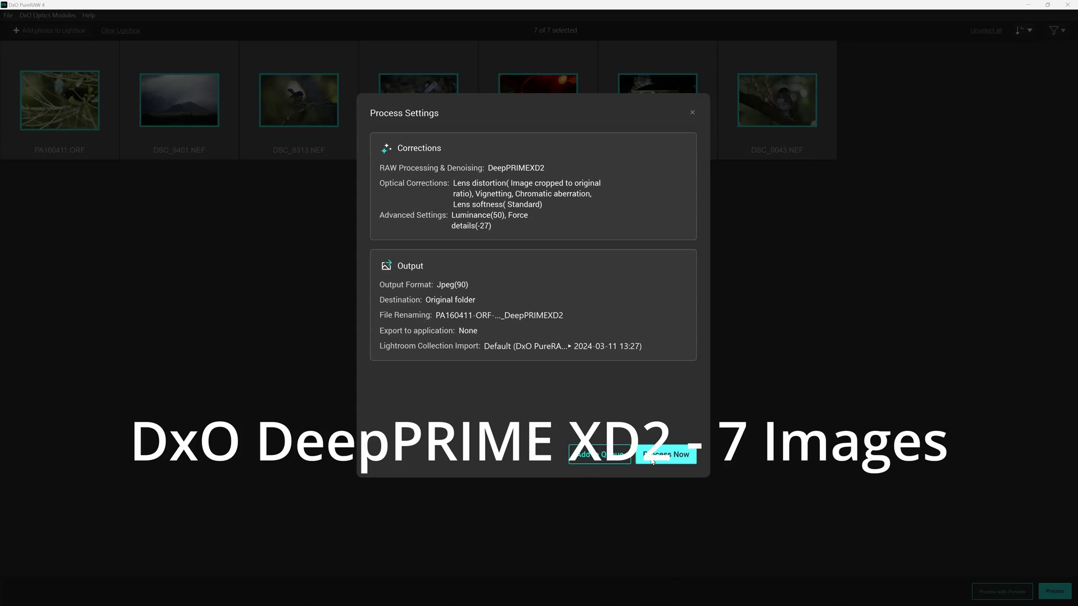
Process the seven photos with DeepPRIME XD2 and show the processing queue
click(653, 460)
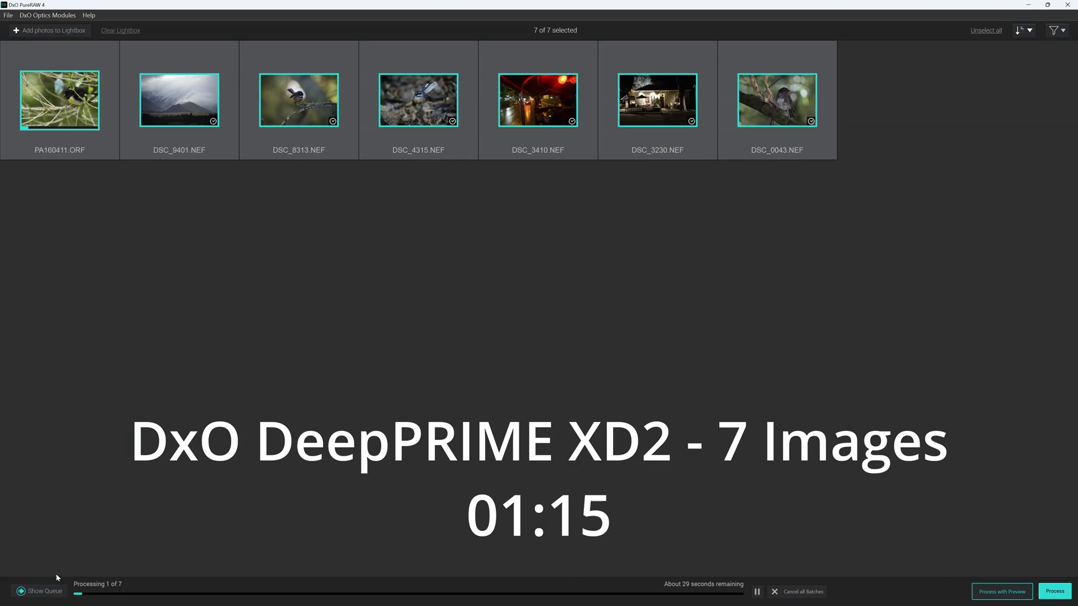
click(53, 591)
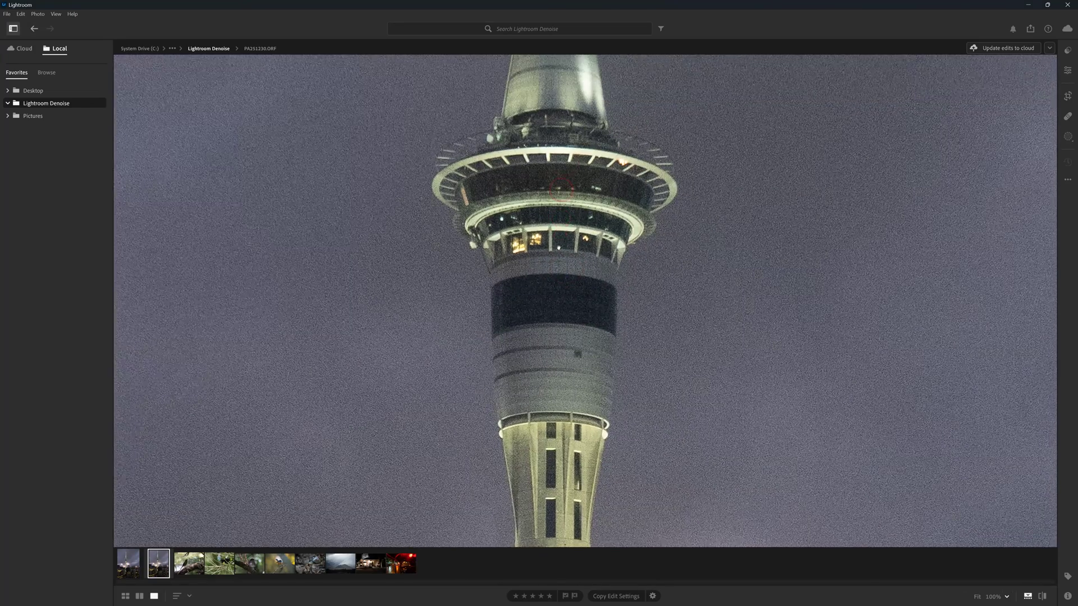
Enhance the PA251230 tower photo at Denoise 81, then view the original PA251230.ORF
right_click(549, 259)
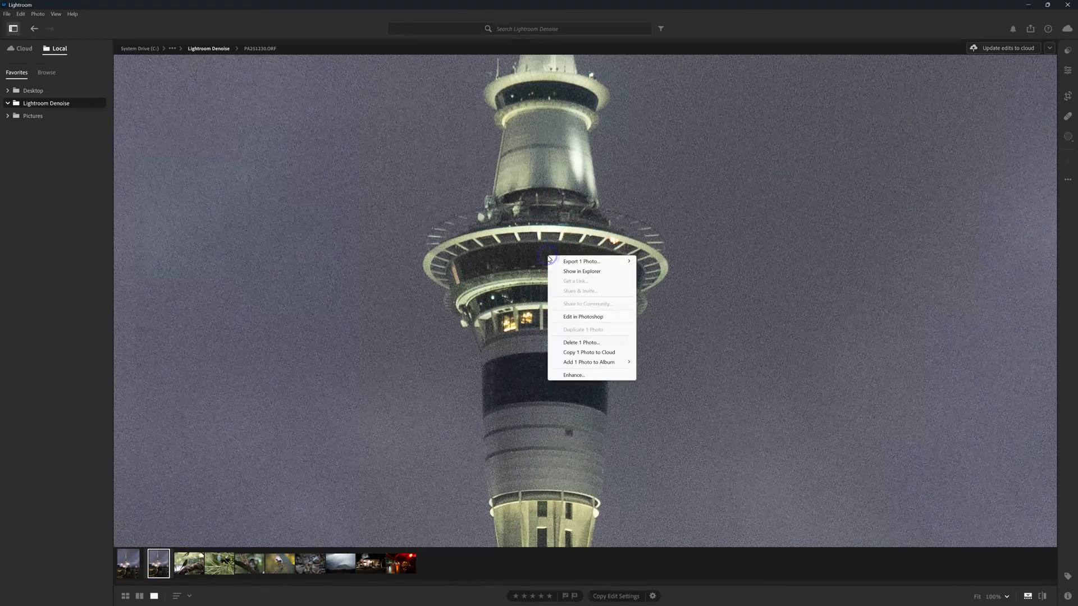
click(573, 376)
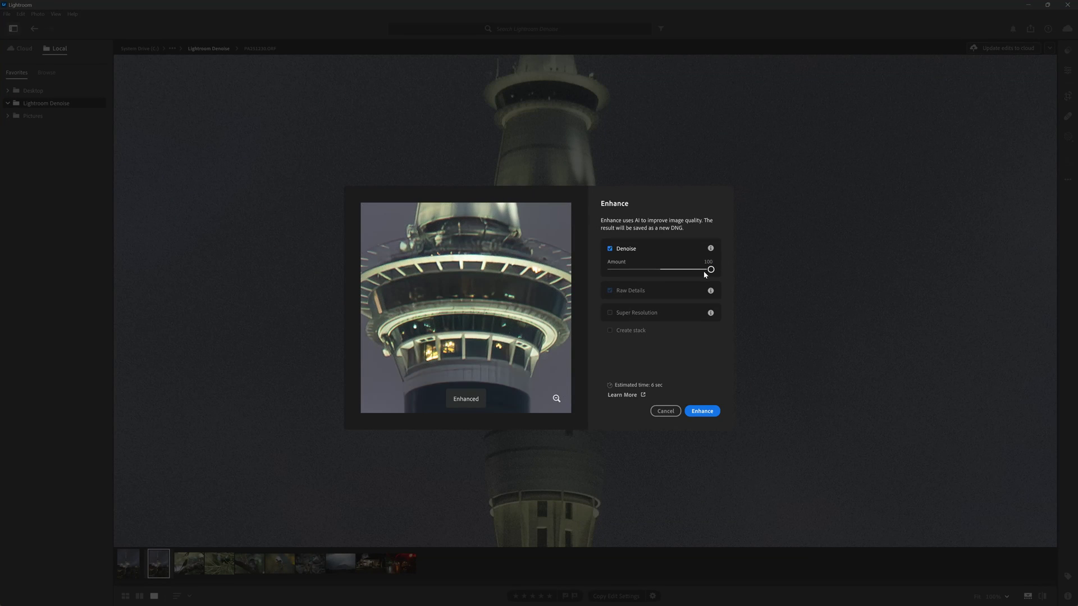
drag(711, 270, 674, 279)
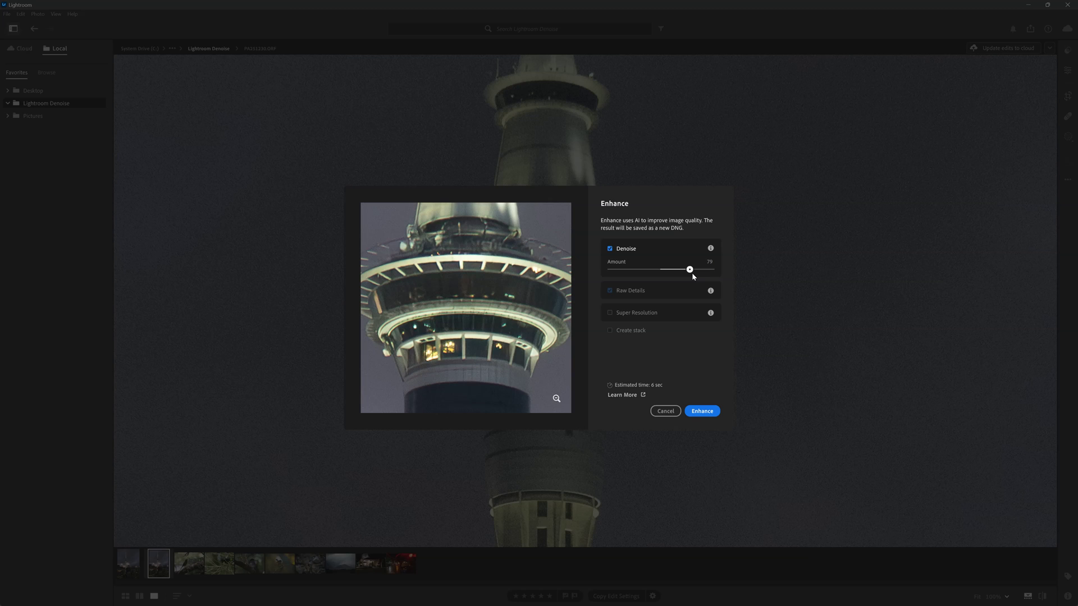
click(693, 273)
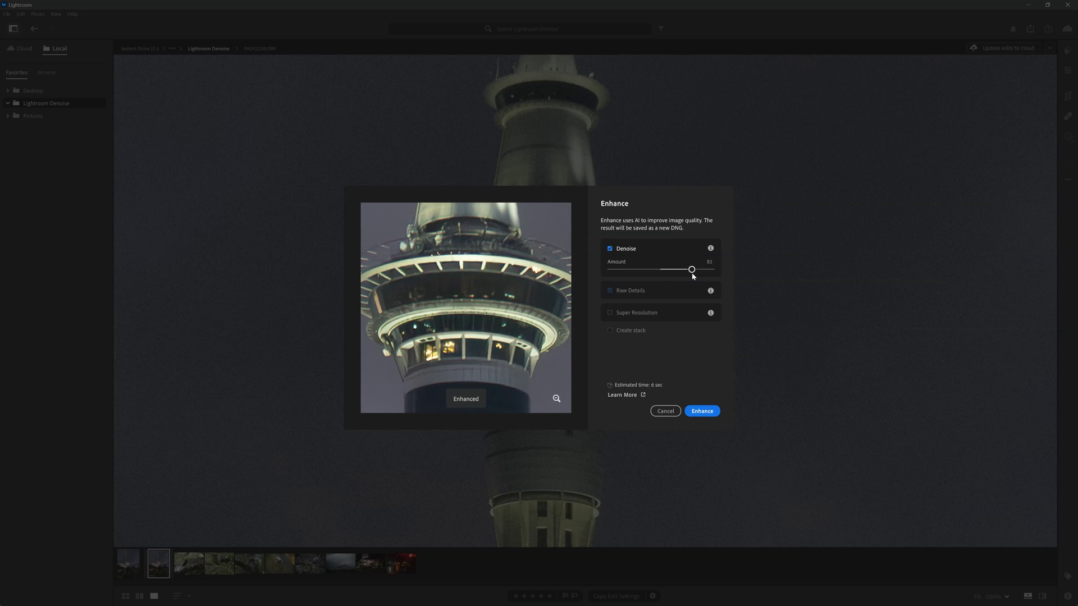
click(699, 411)
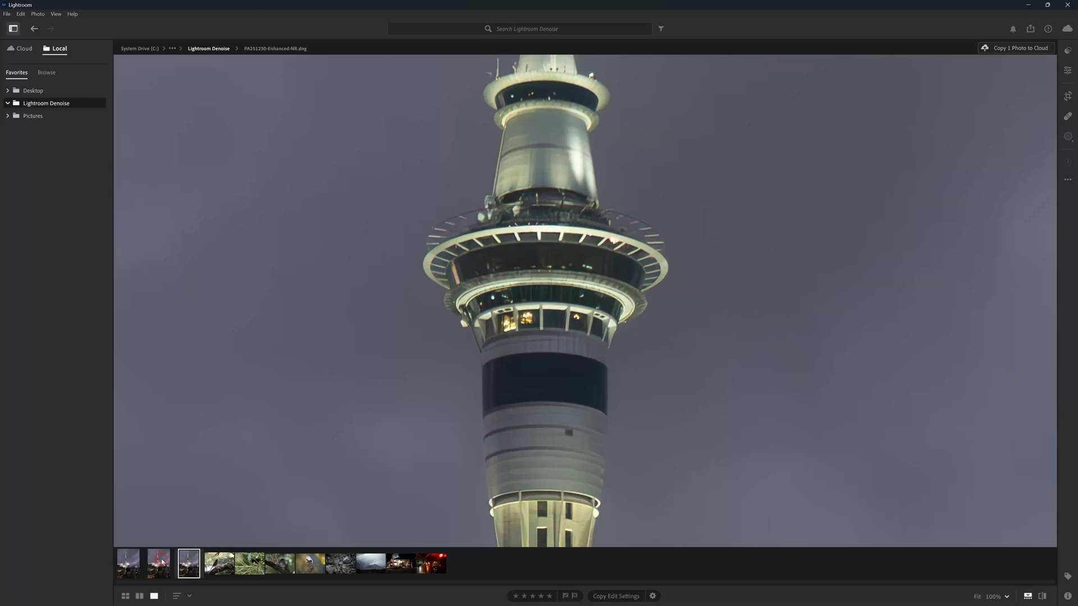
click(163, 562)
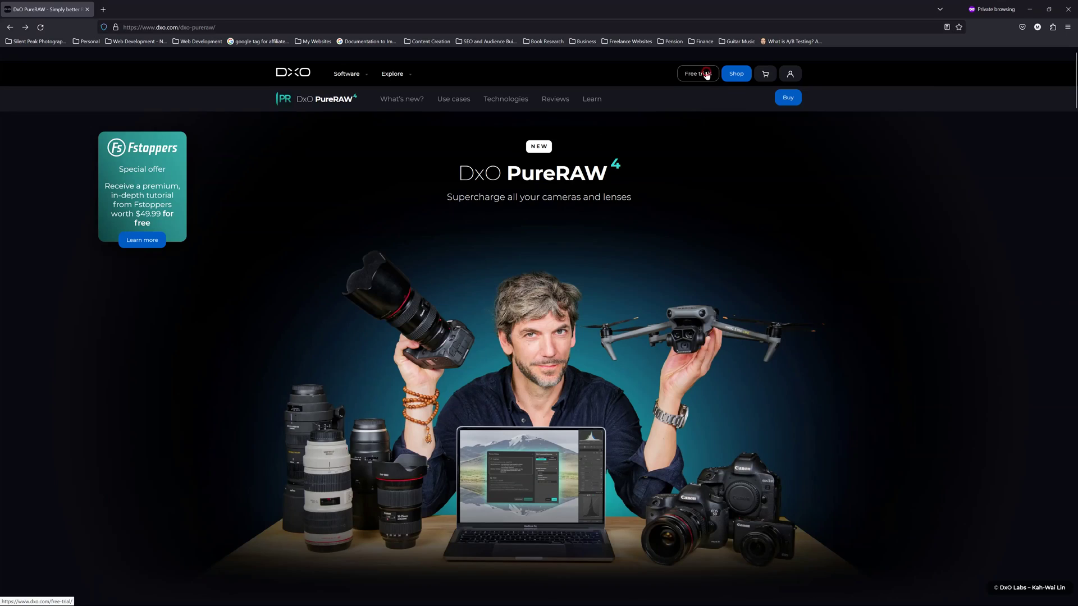
Open the PureRAW free-trial signup page and start typing an e-mail address
scroll(538, 162, down, 6)
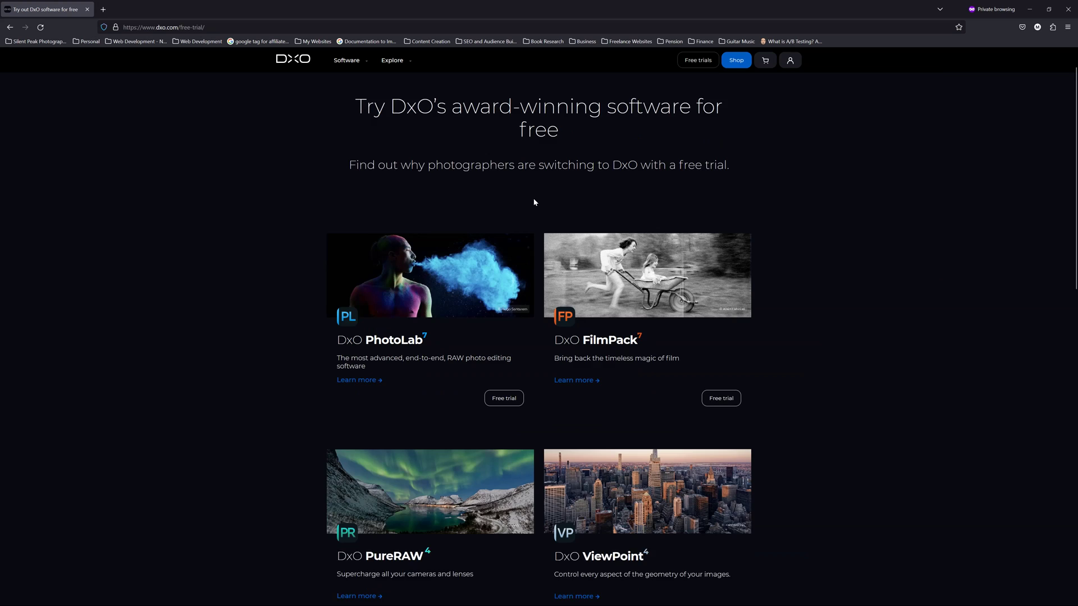
click(501, 300)
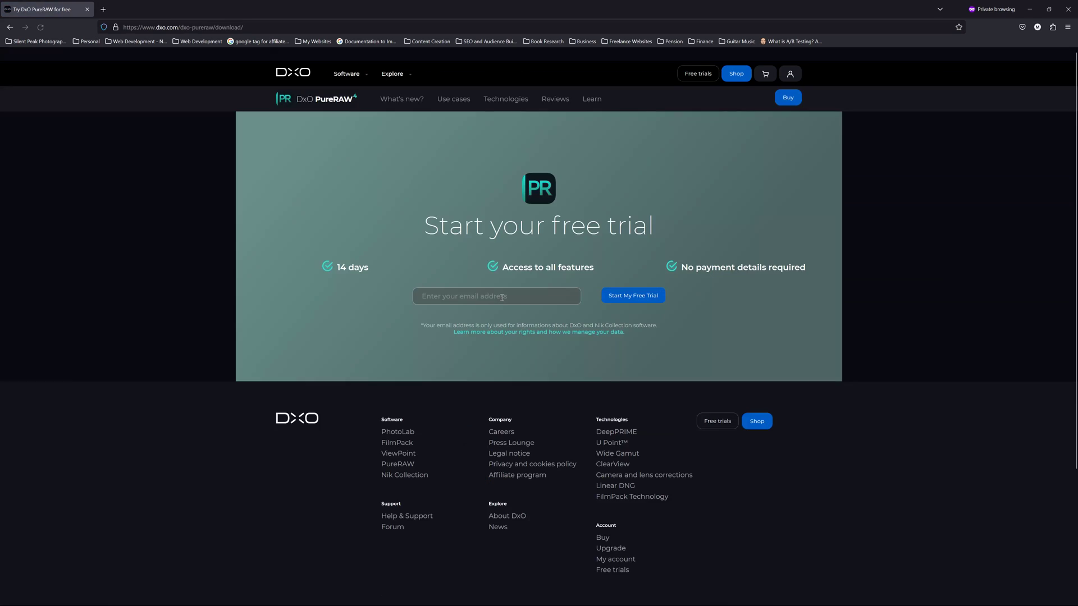
click(501, 296)
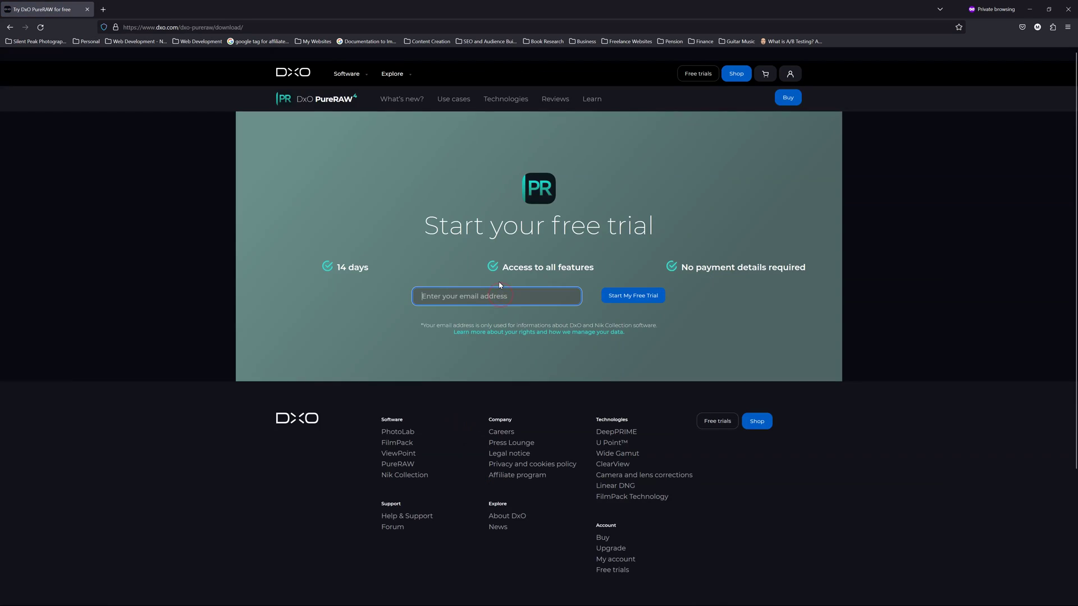
text(your emai)
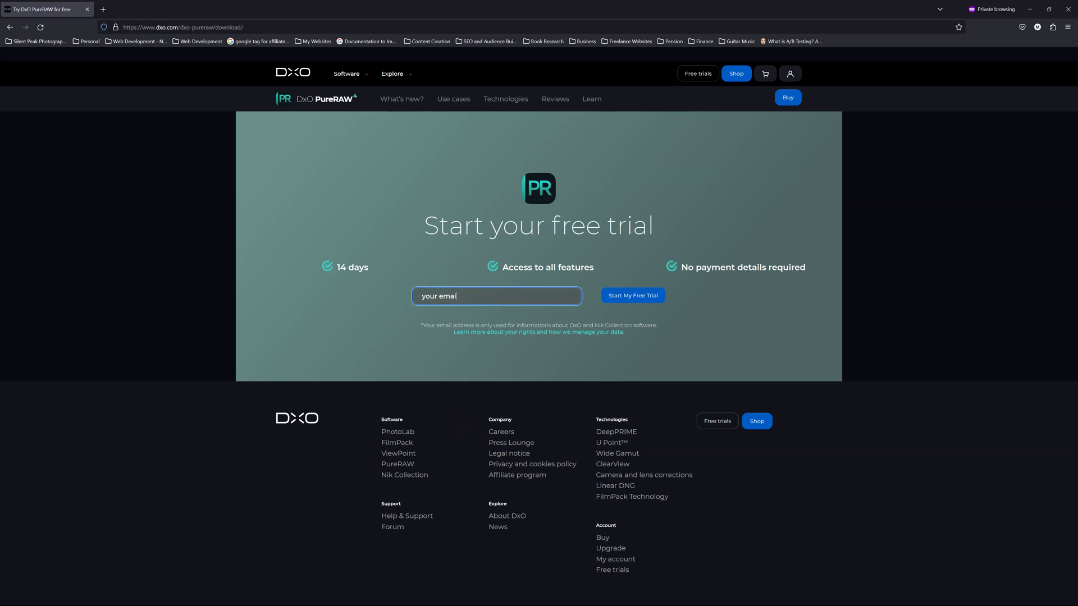